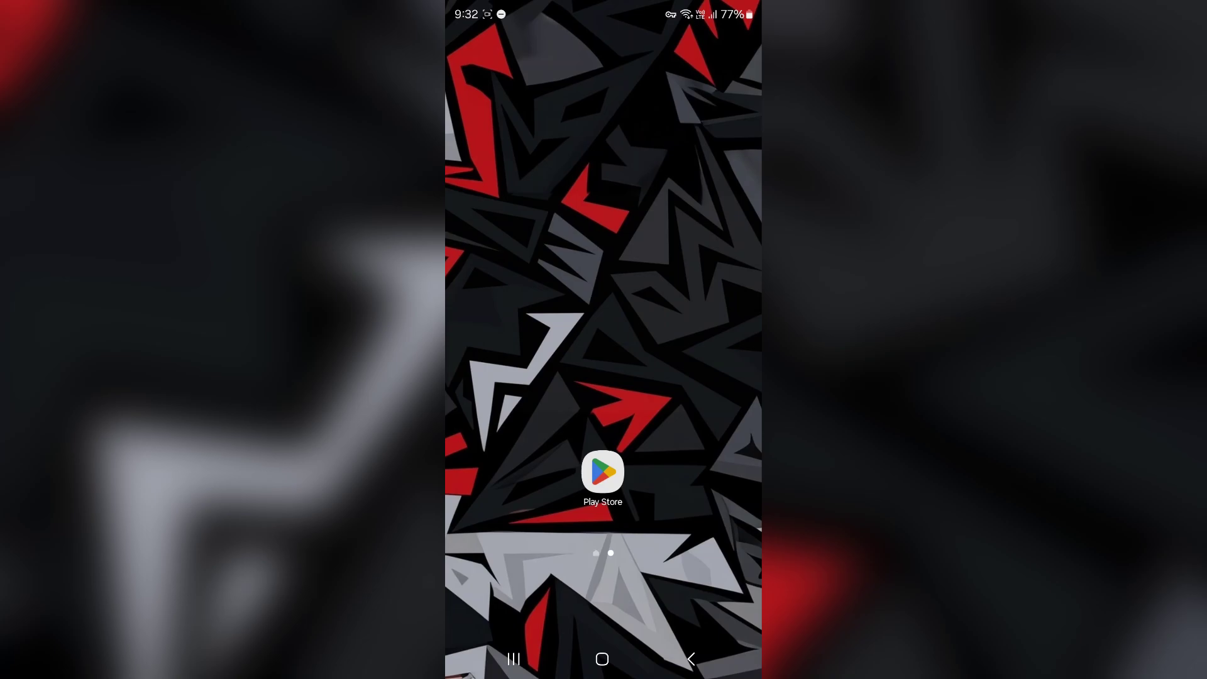
- Glance at the notifications and quick settings, then return to the home screen
drag(605, 20, 604, 378)
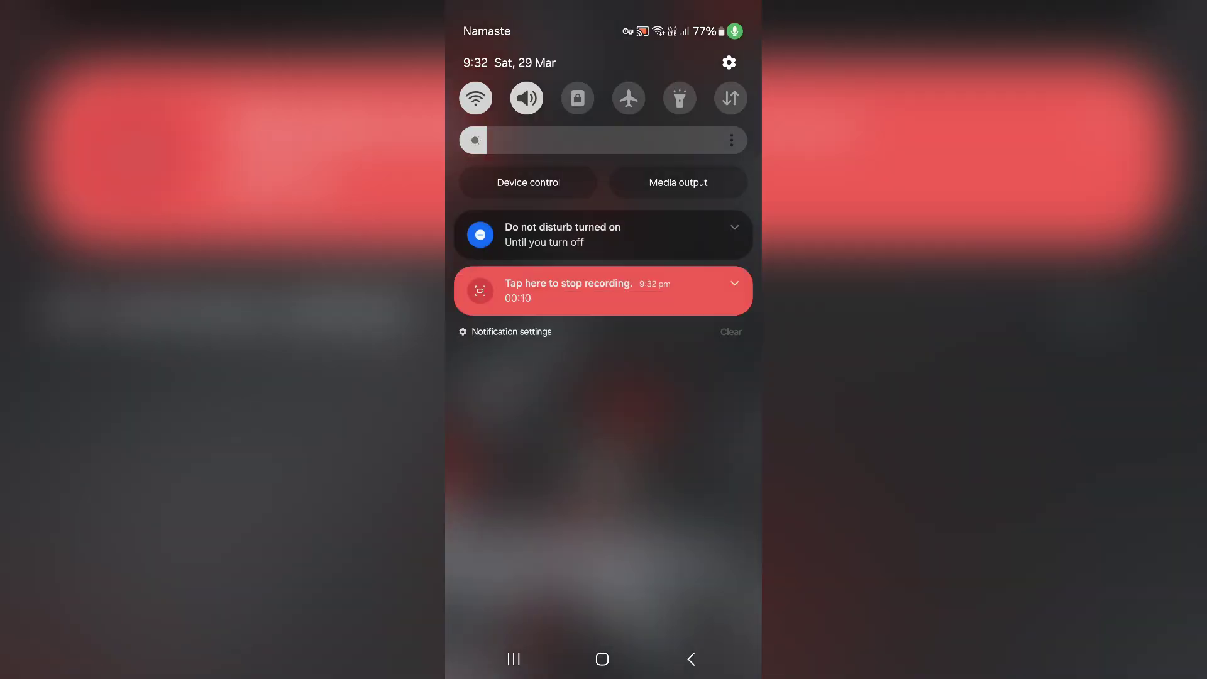
drag(604, 519, 604, 142)
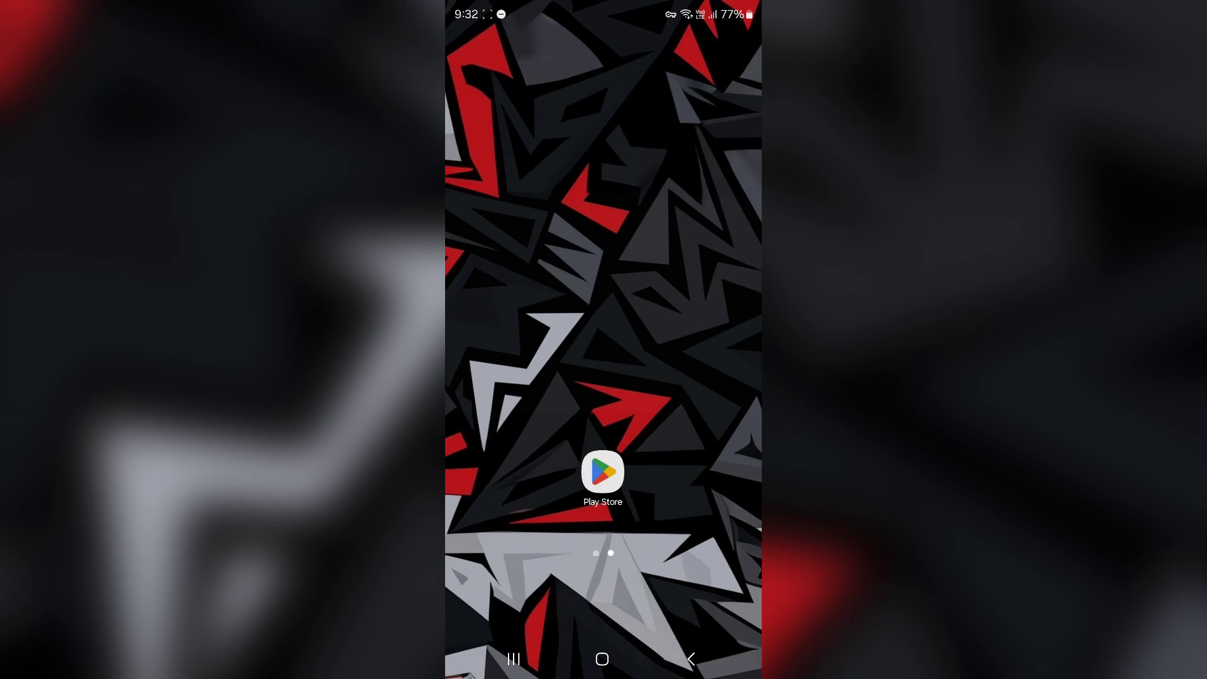
- Launch the Play Store and search it for "kinemaster"
click(603, 473)
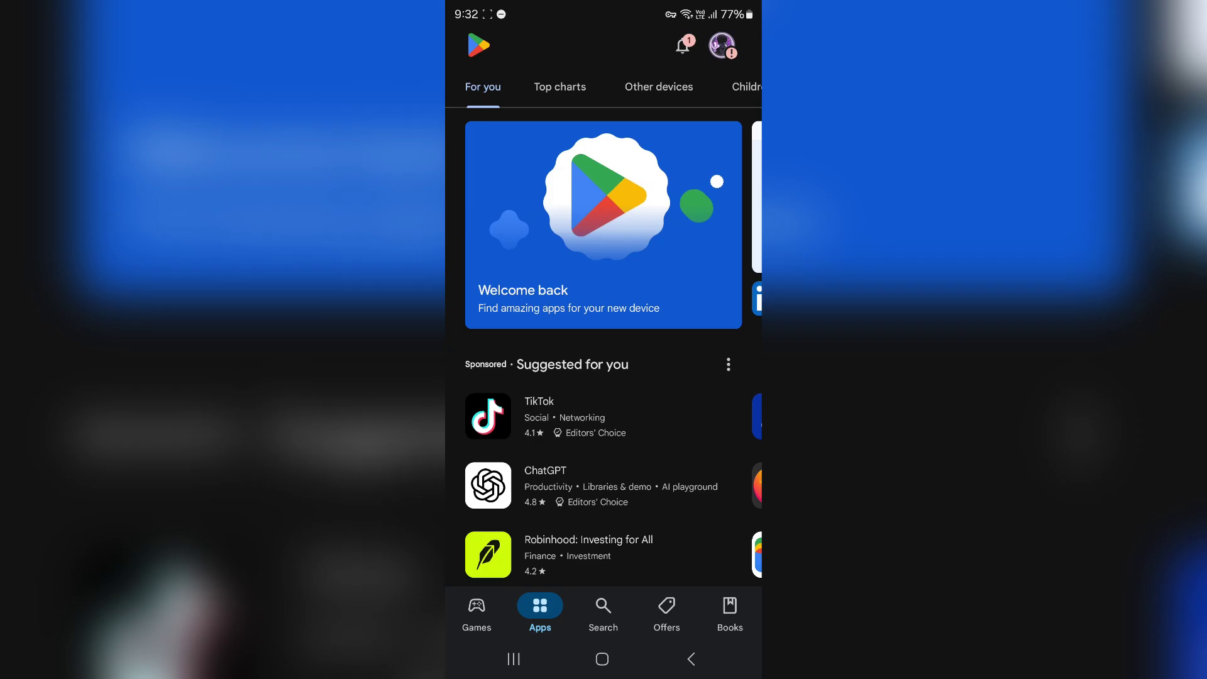
click(603, 613)
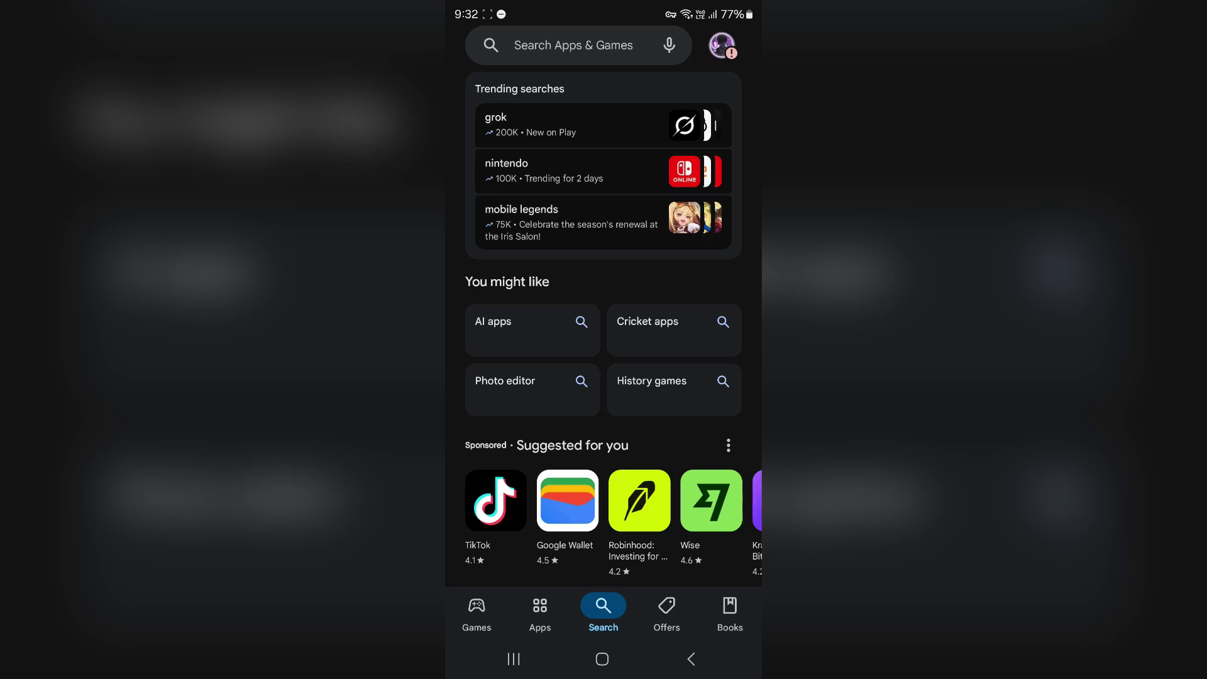
click(530, 47)
text(kinemaster)
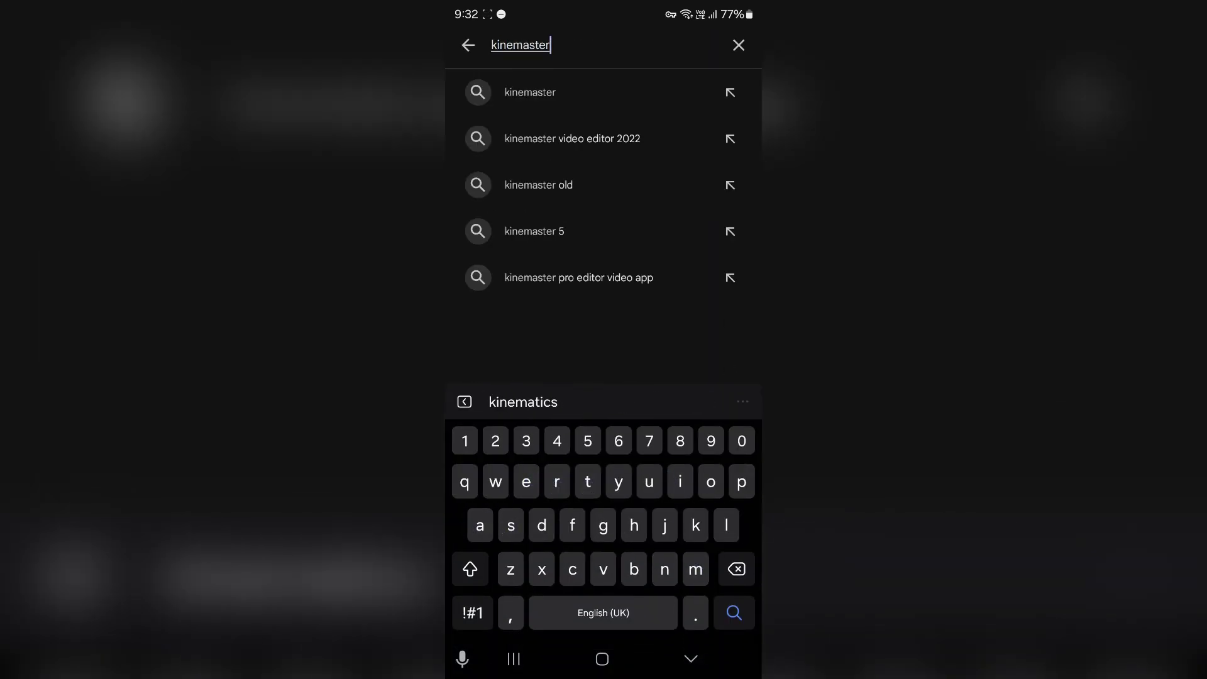
key(Return)
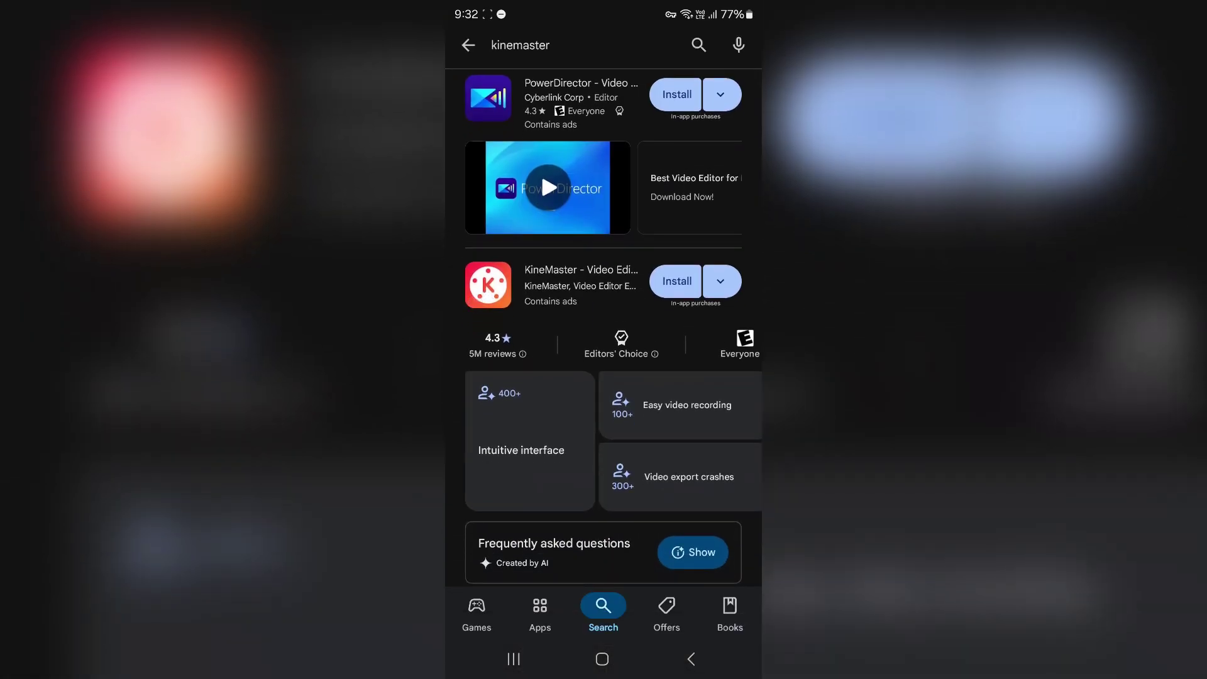
- Install KineMaster – Video Editor from its store page
click(485, 294)
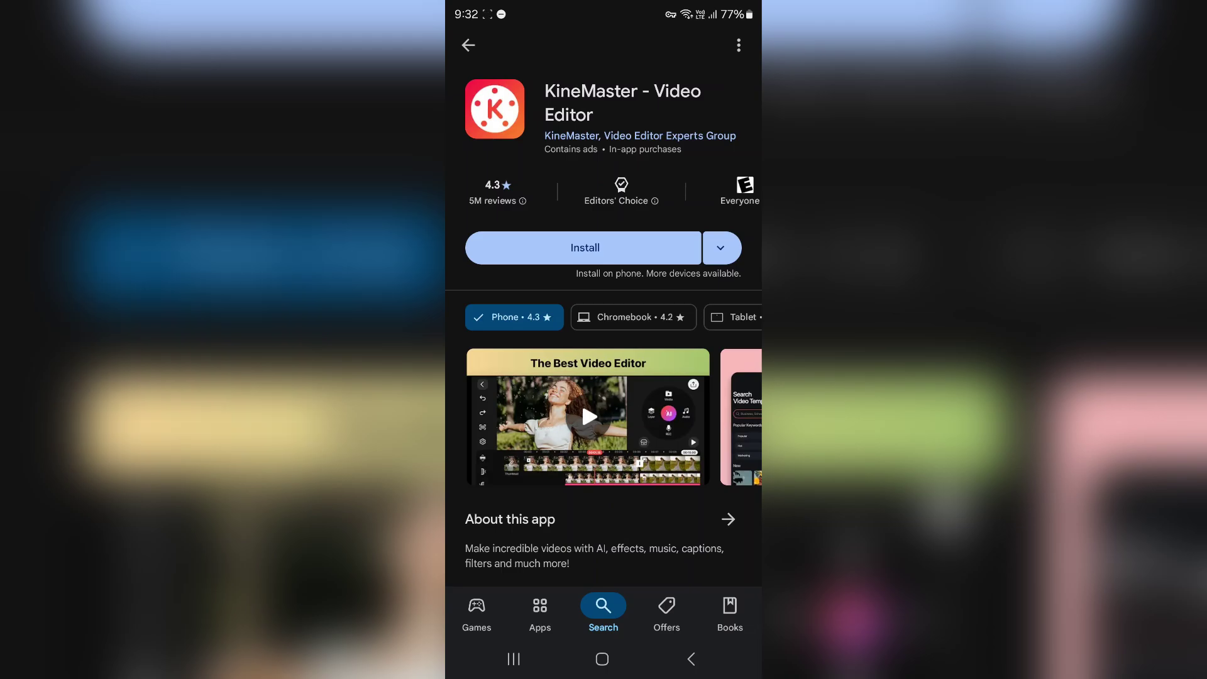
click(538, 245)
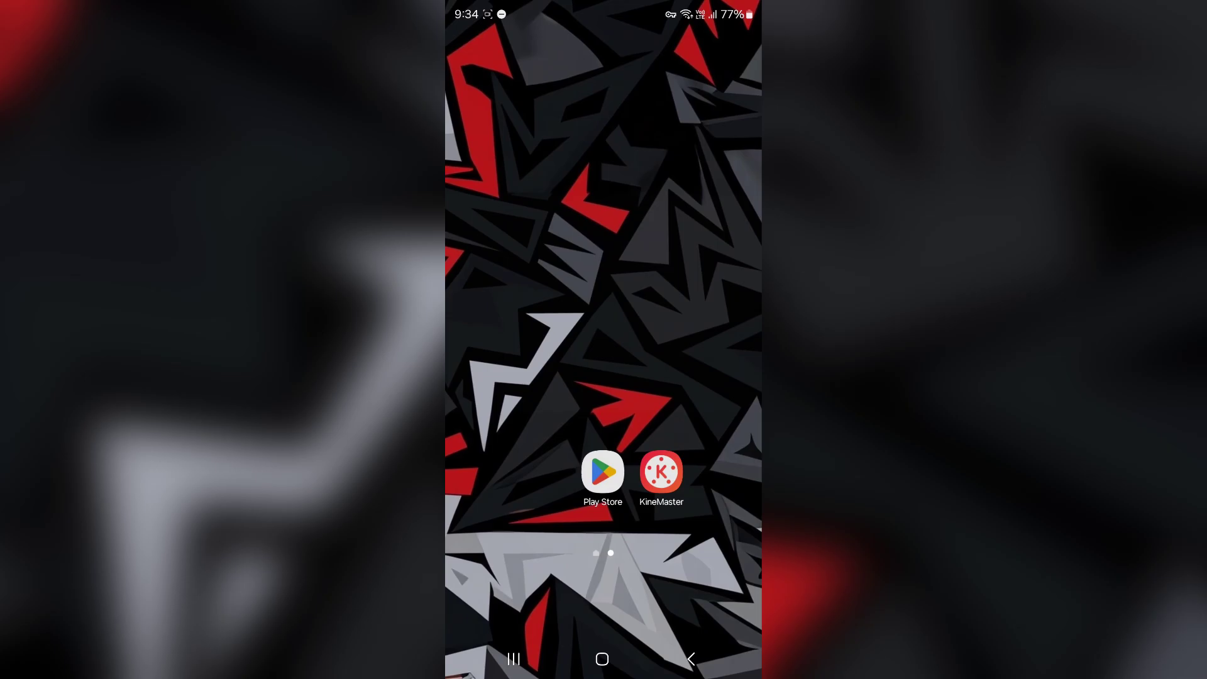
- Launch KineMaster from the home screen and skip the Spring promotion with Maybe Later
click(662, 473)
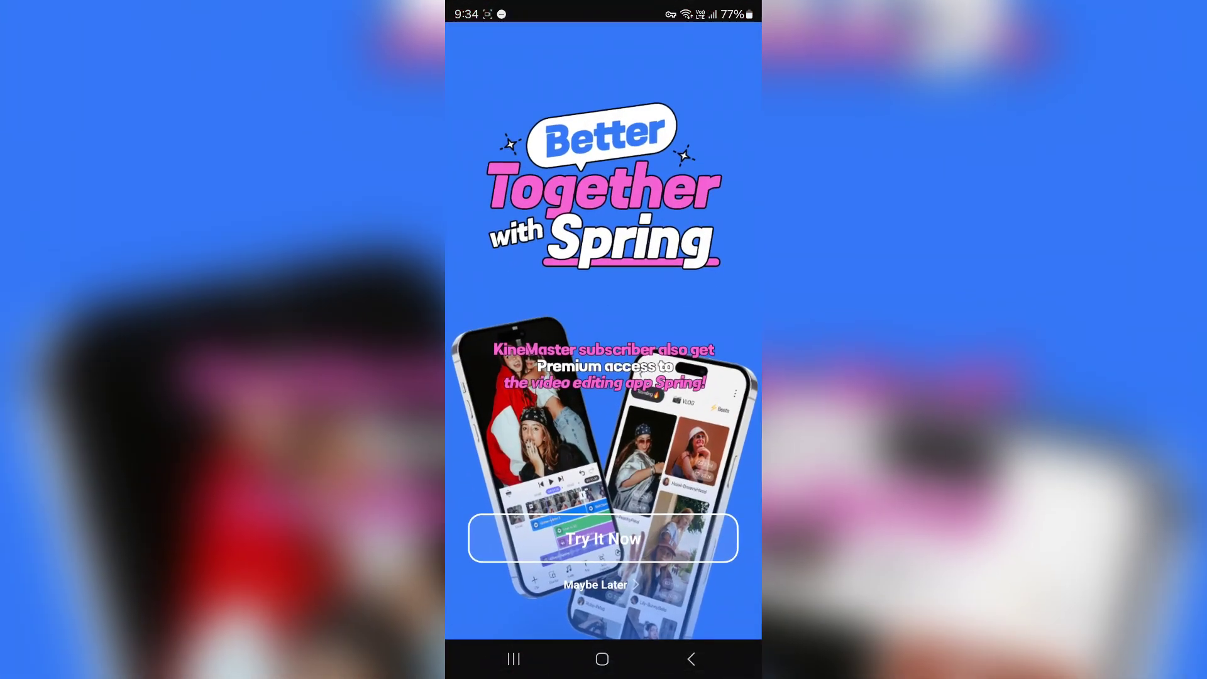
click(595, 585)
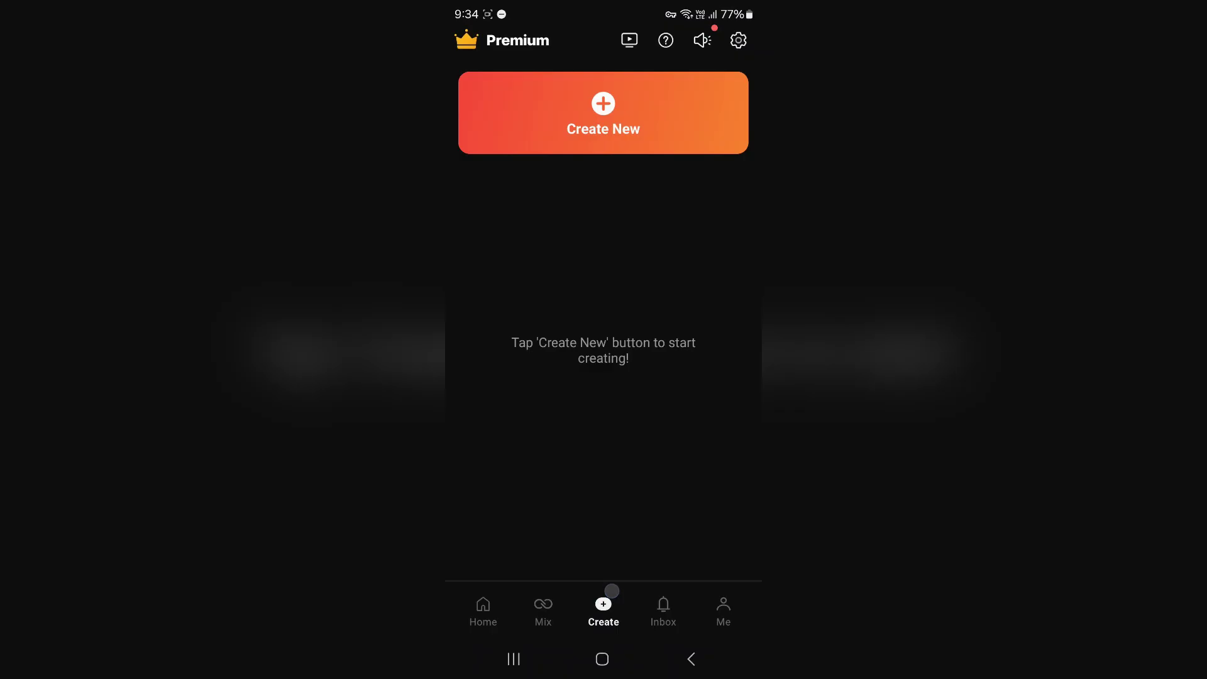